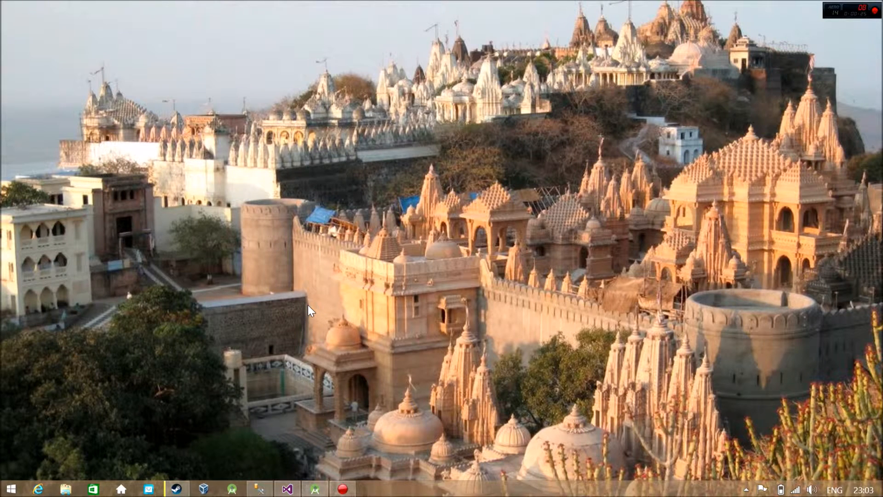
Step: Open the Desktop folder and mount the SQLServer2016CTP2-x64-ENU disc image
key(super+r)
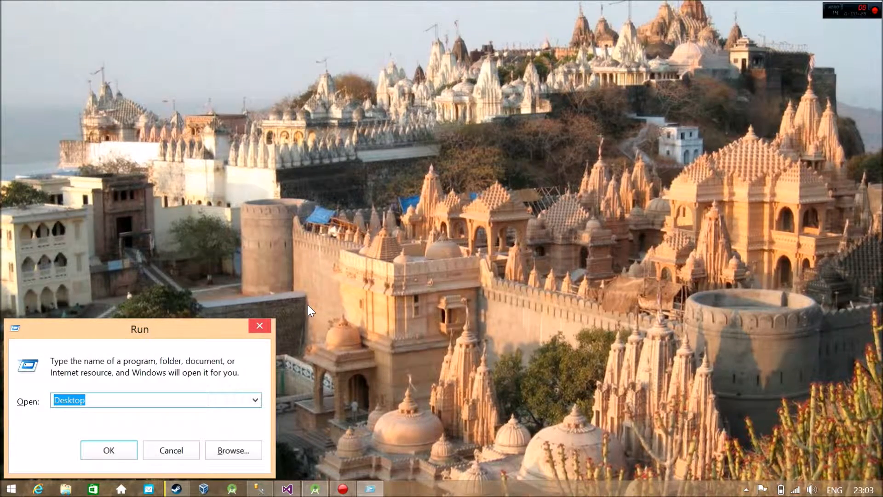
key(Return)
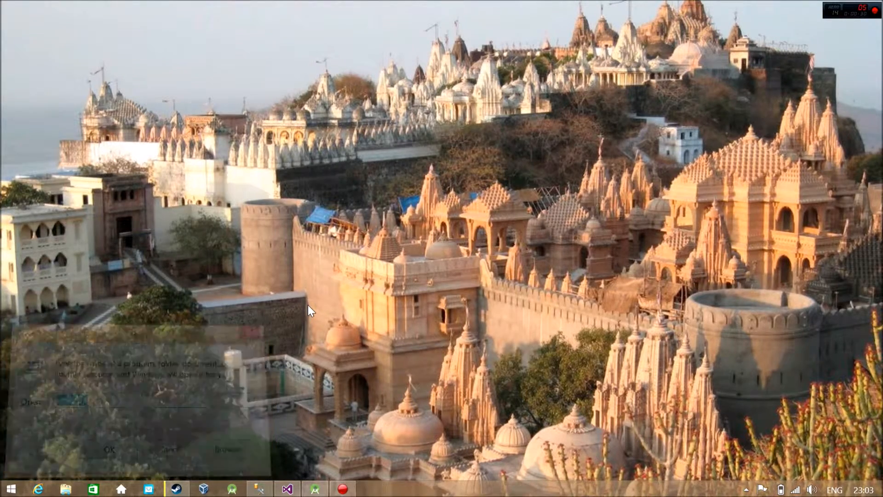
drag(881, 258, 881, 376)
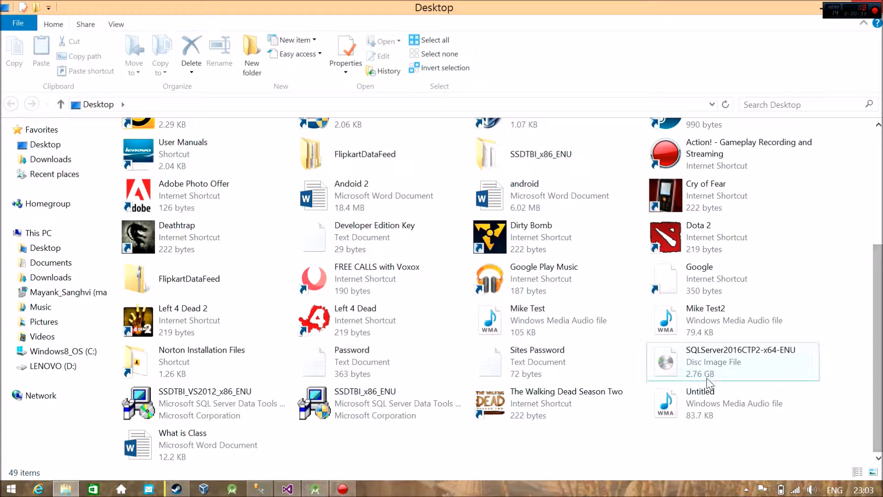
click(703, 363)
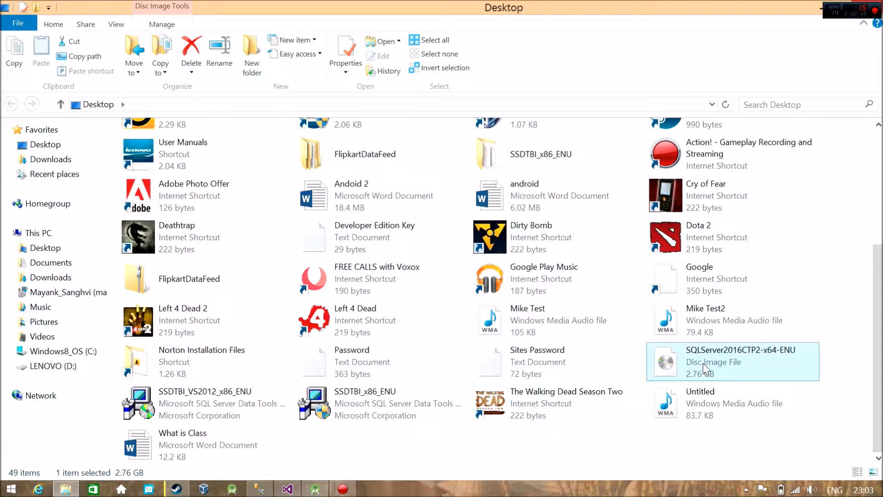
right_click(704, 363)
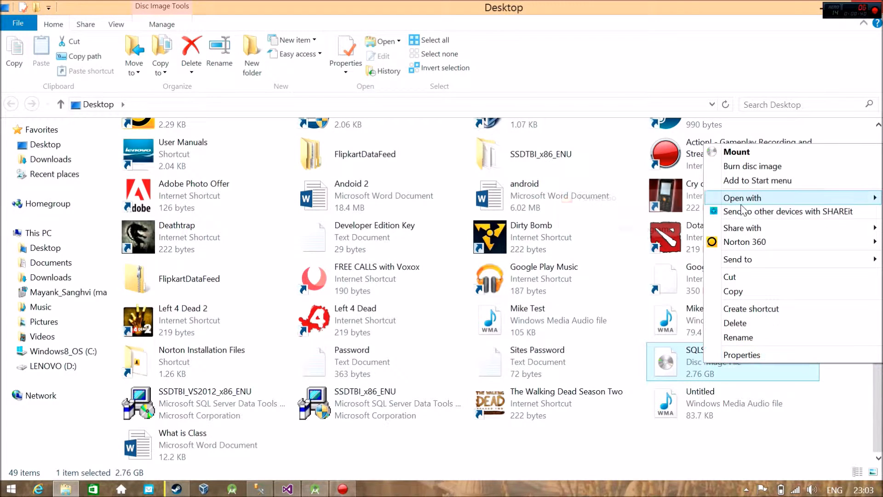
click(737, 155)
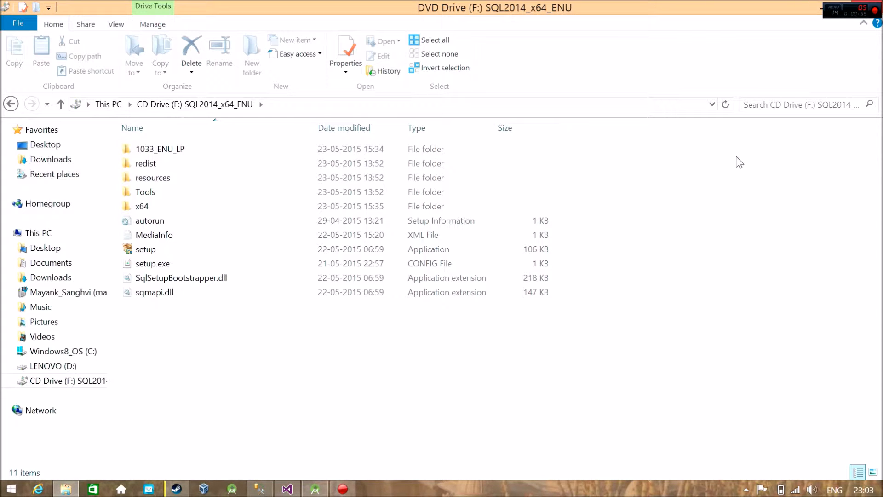
Step: Run the setup application from the mounted drive and start a new SQL Server stand-alone installation
double_click(231, 254)
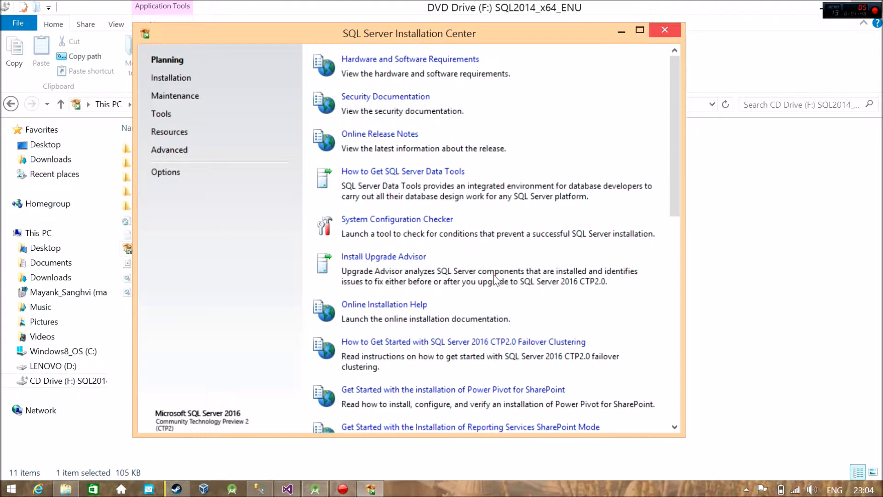
click(177, 81)
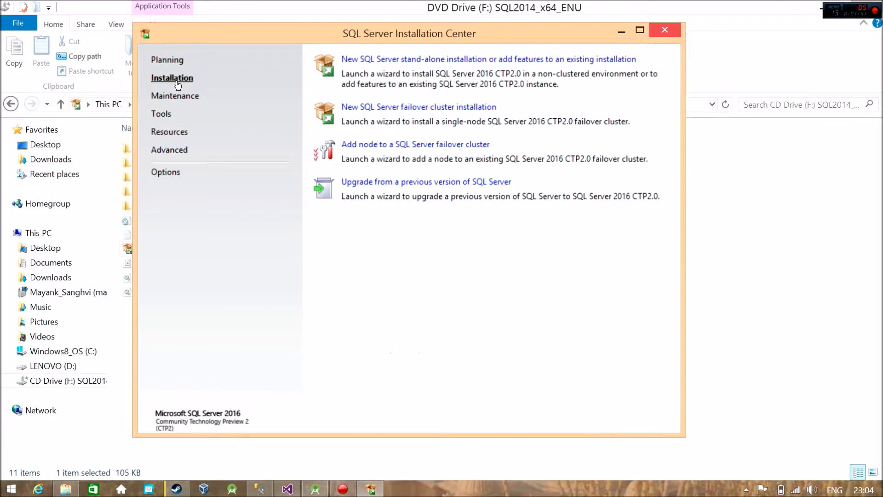
click(388, 59)
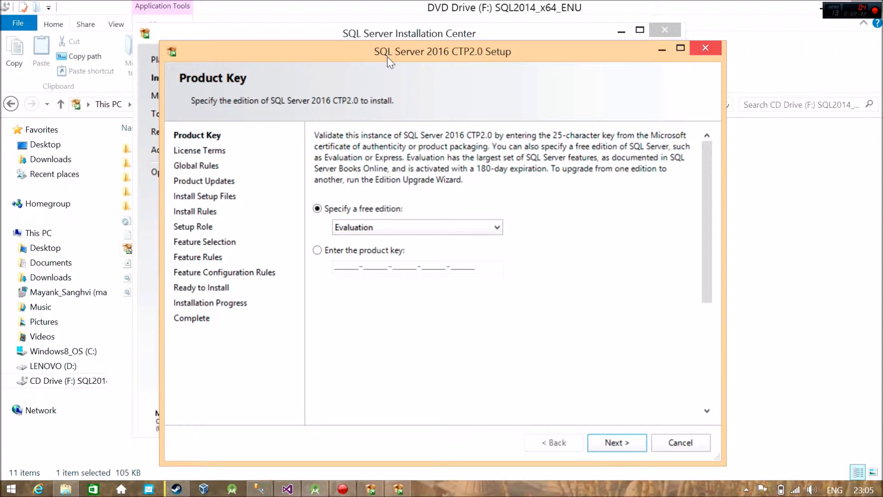
Step: Specify the free Evaluation edition instead of a product key and continue to the license terms
click(348, 252)
click(346, 211)
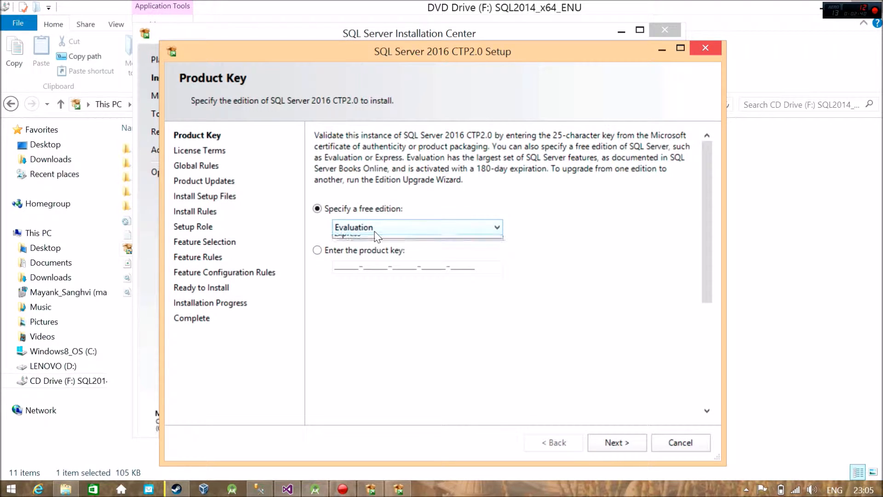
click(375, 231)
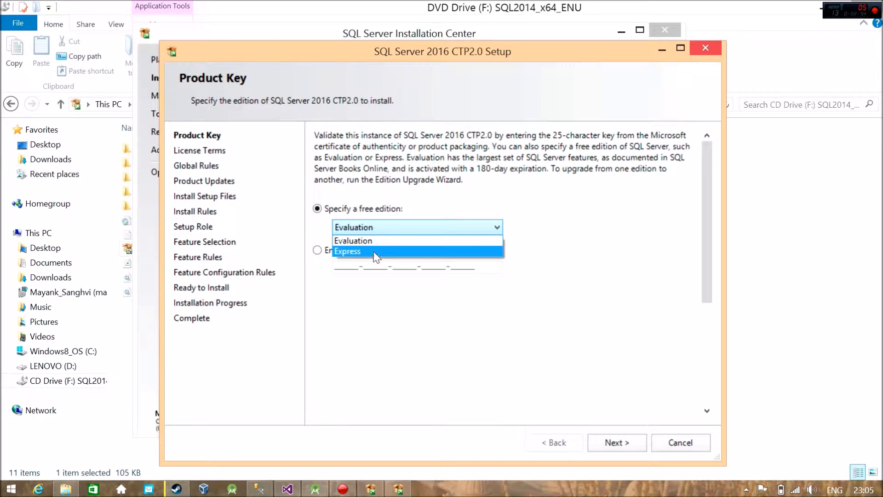
click(374, 240)
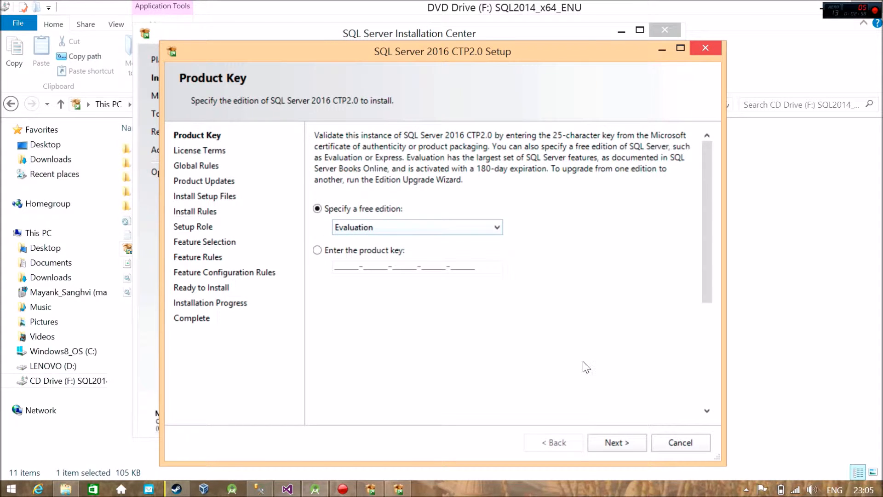
click(617, 443)
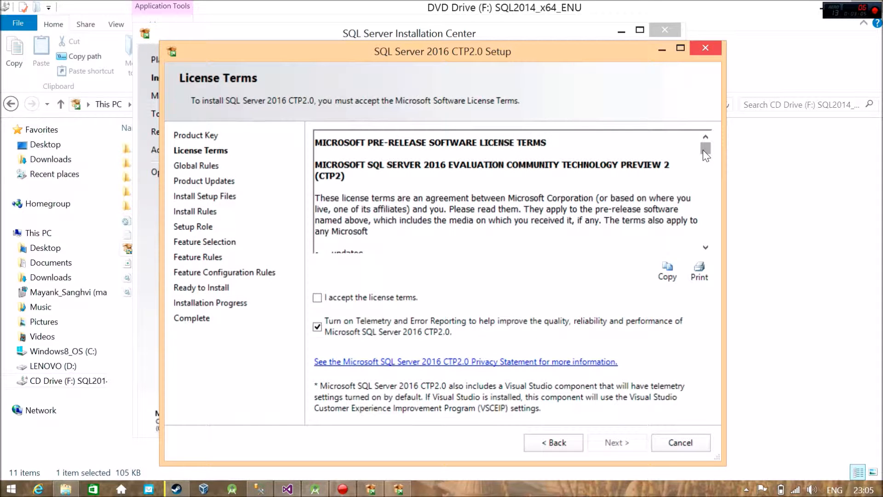
Step: Read through the license terms, accept them and continue to the install rules
drag(704, 151, 706, 230)
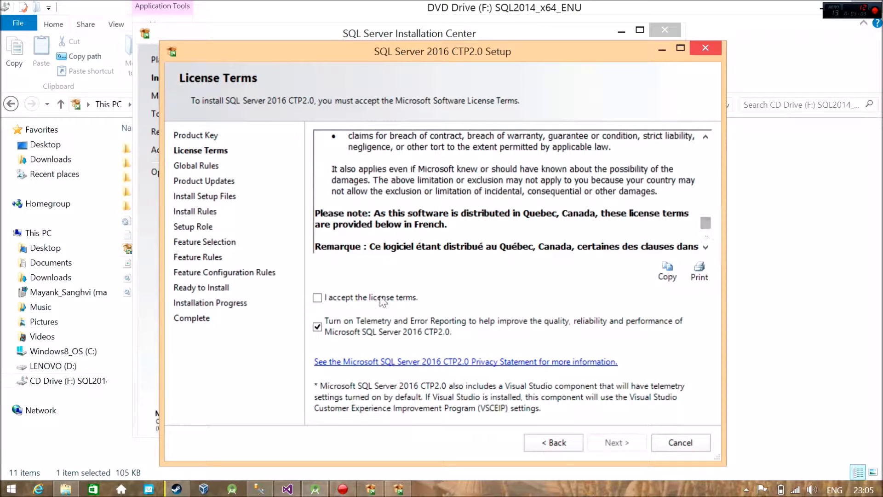
click(317, 297)
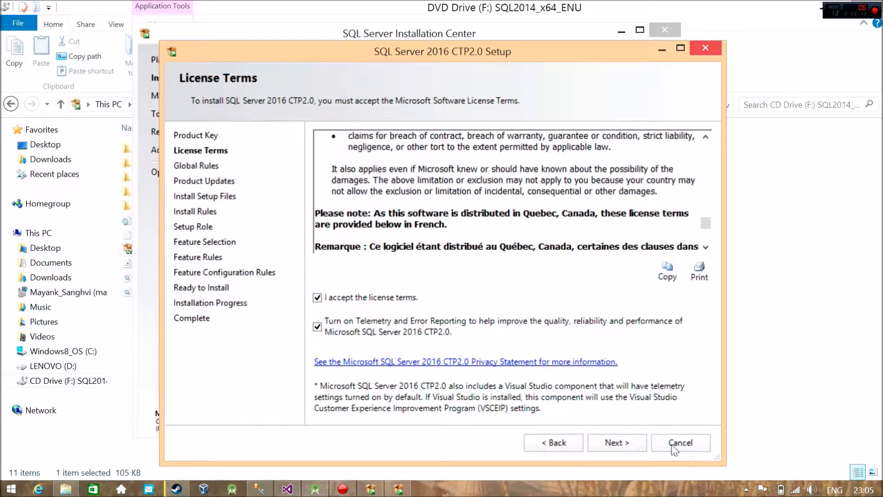
click(624, 442)
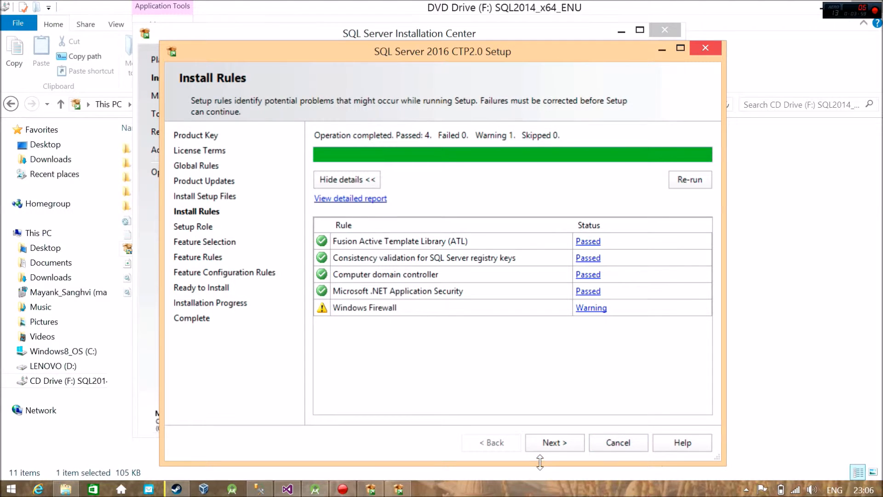
Step: Read the details of the Windows Firewall rule warning, dismiss them and continue to the setup role
click(592, 309)
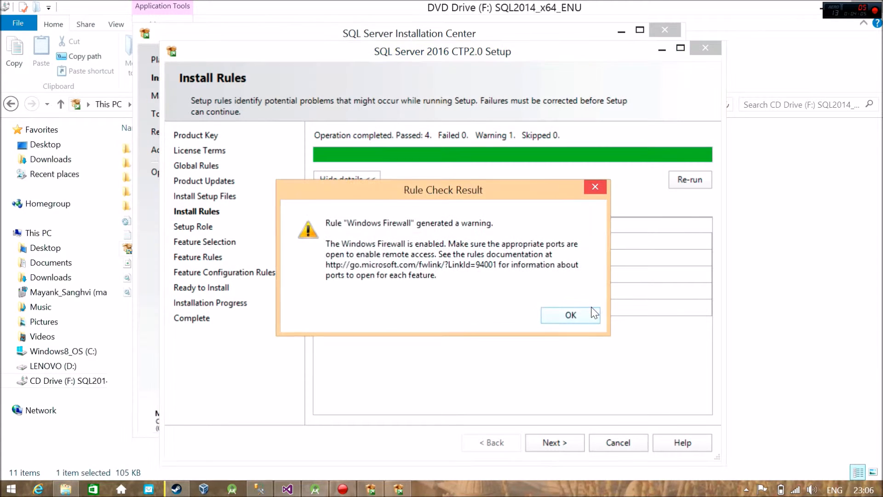
click(584, 315)
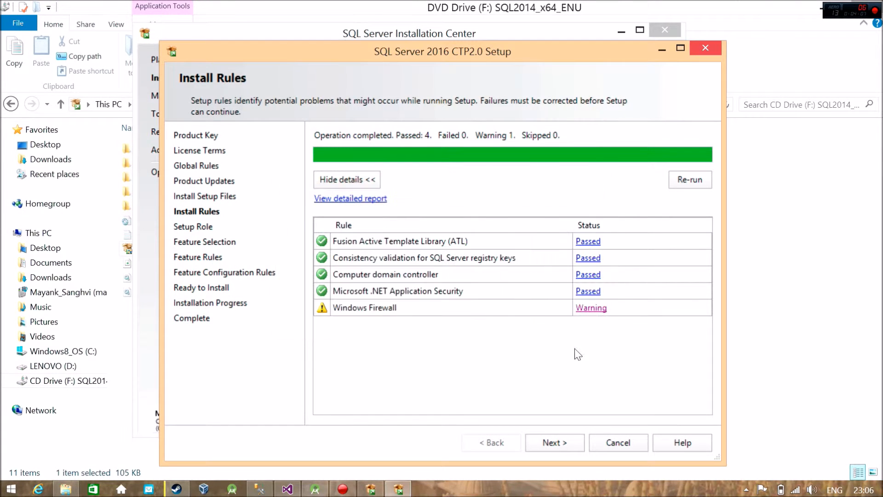
click(560, 437)
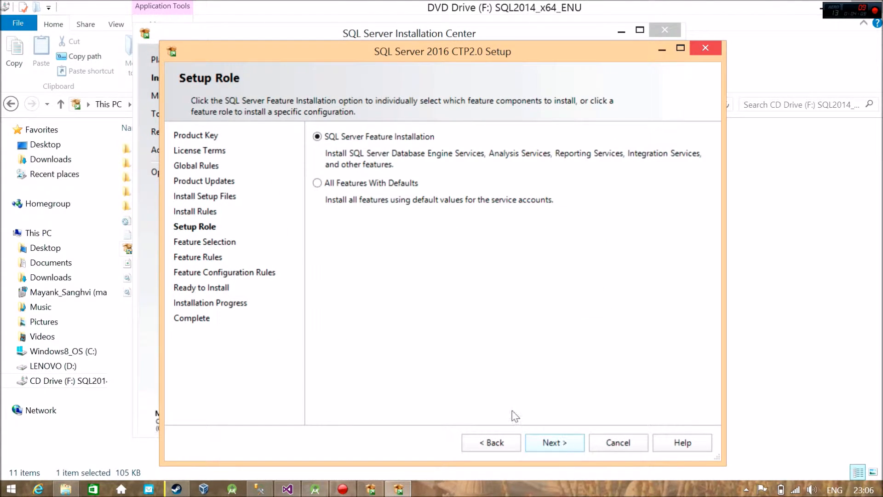
Step: Choose the All Features With Defaults role and accept the preselected features and default instance root directory
click(368, 184)
click(565, 447)
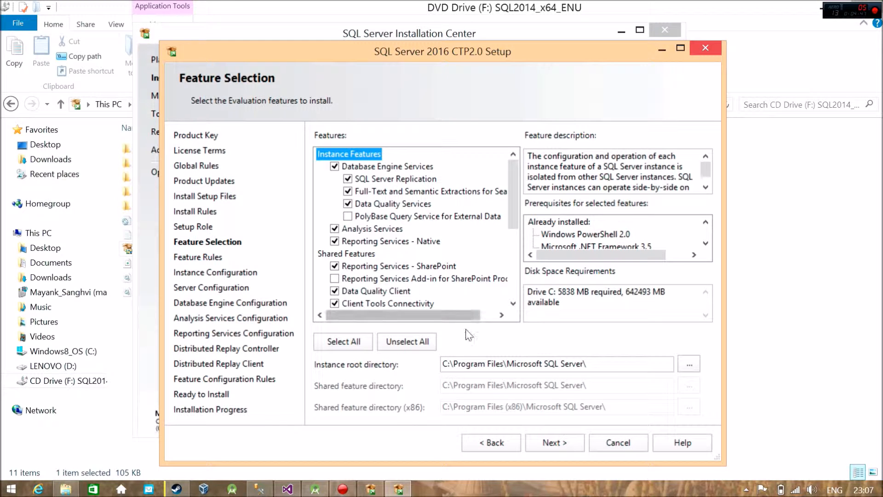
click(450, 364)
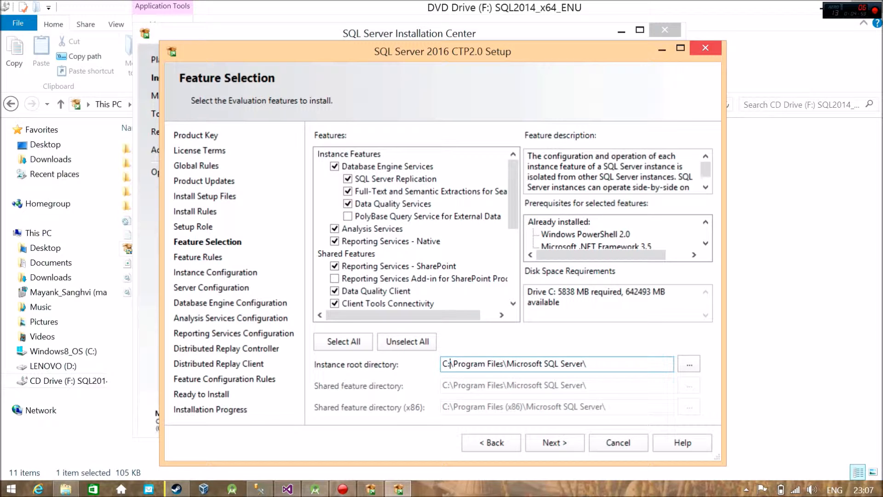
click(550, 442)
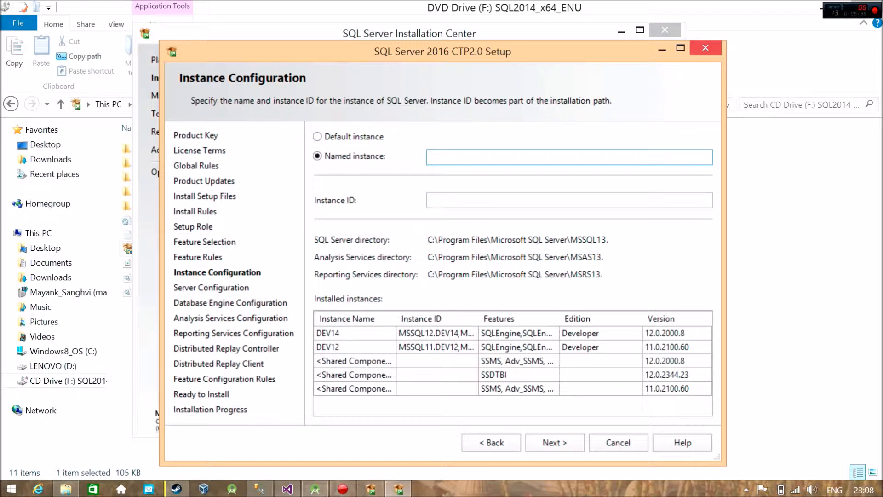
Step: Name the instance DEV16, with the matching instance ID, and continue to the server configuration
text(DEV16)
key(Tab)
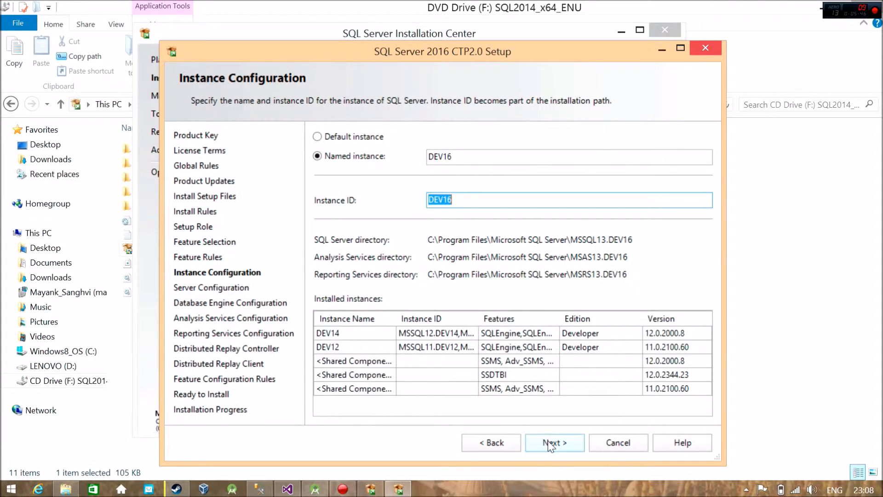
click(549, 442)
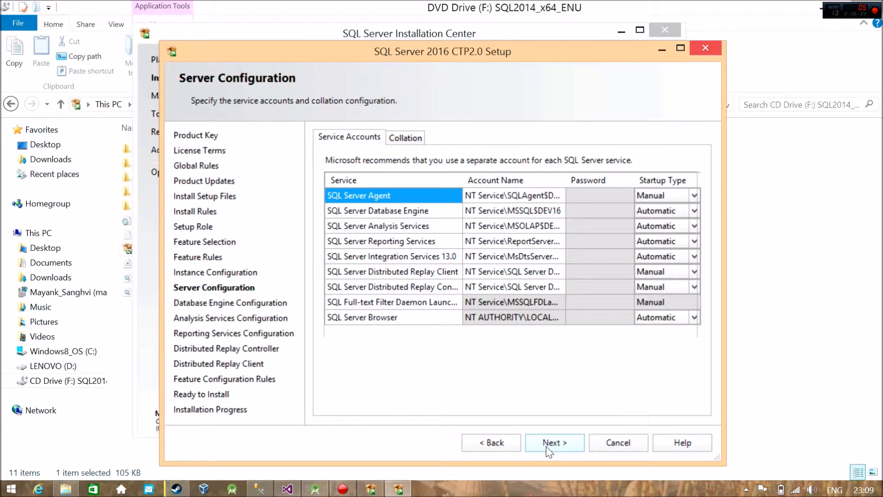
Step: Review the collation settings and accept the default service accounts and startup types
click(403, 139)
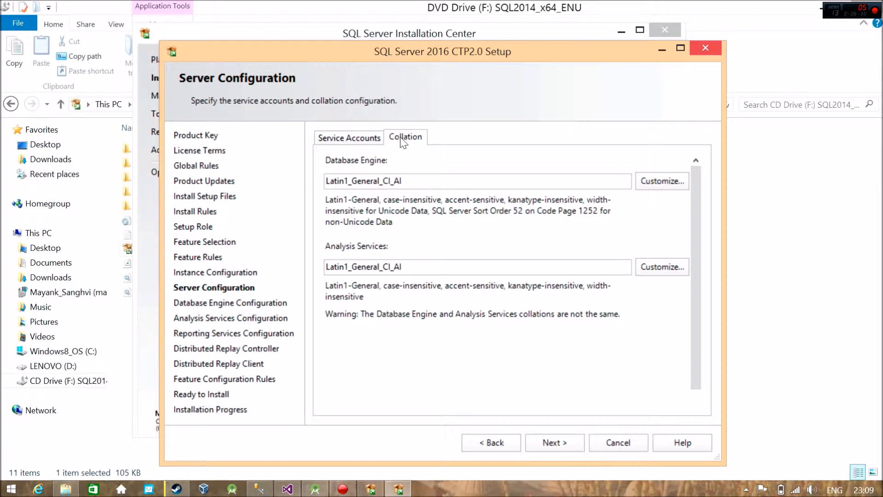
click(349, 138)
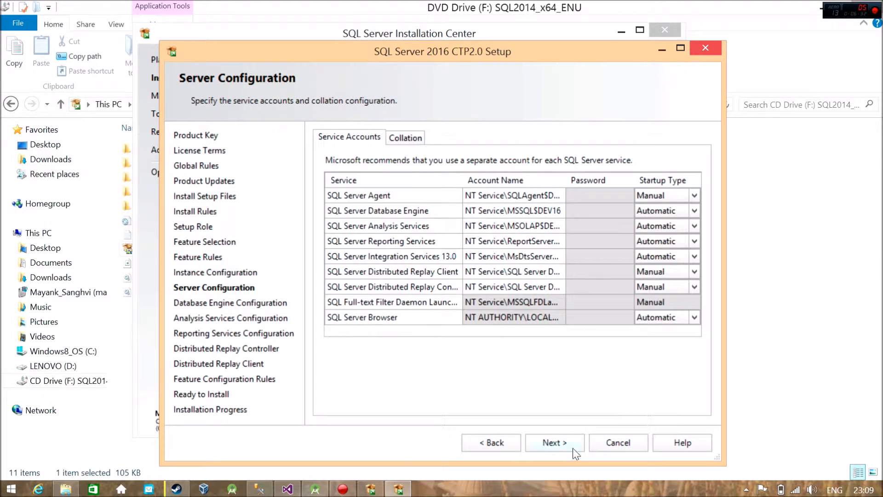
click(562, 444)
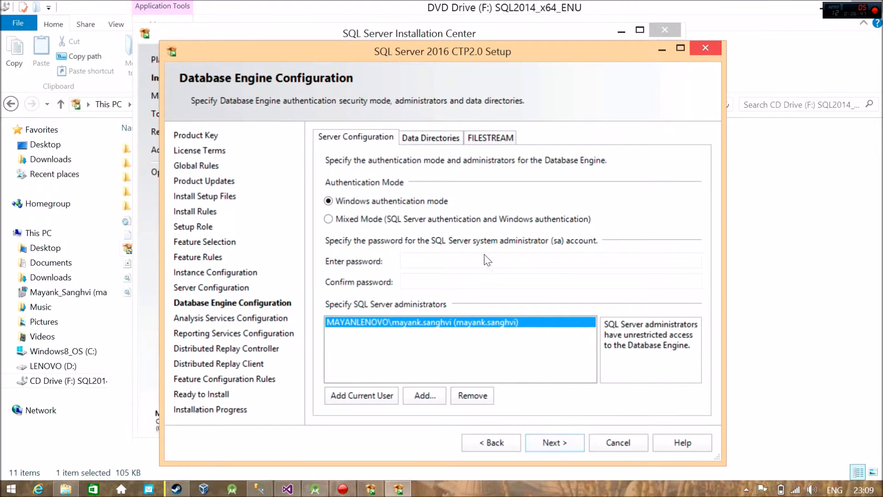
Step: Set Database Engine authentication to Mixed Mode, enter and confirm the sa account password, and accept the default data directories
click(376, 227)
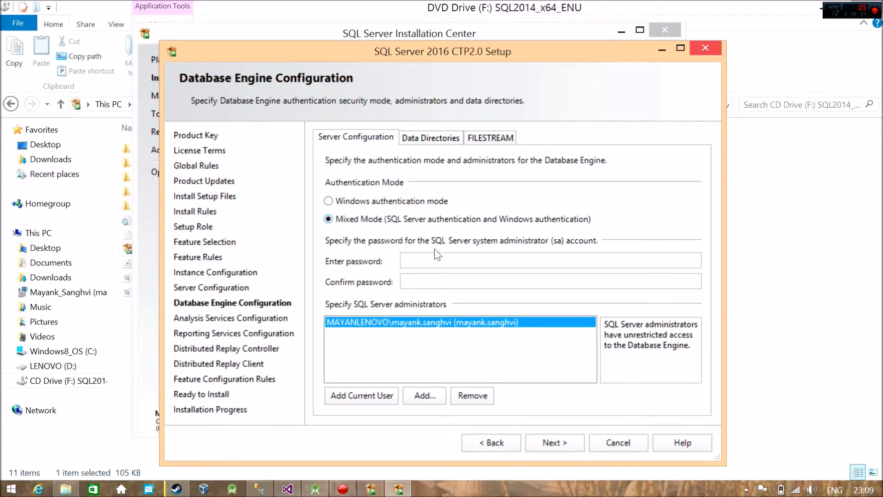
click(438, 260)
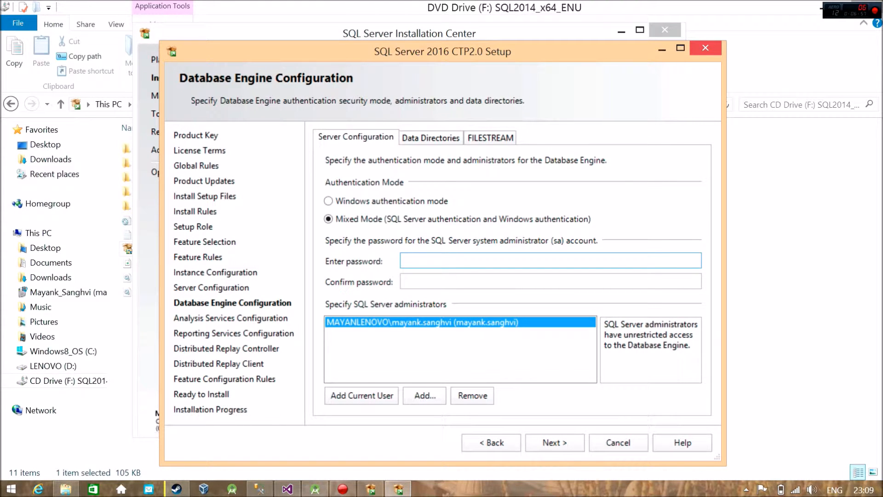
text(********)
key(Tab)
text(*******)
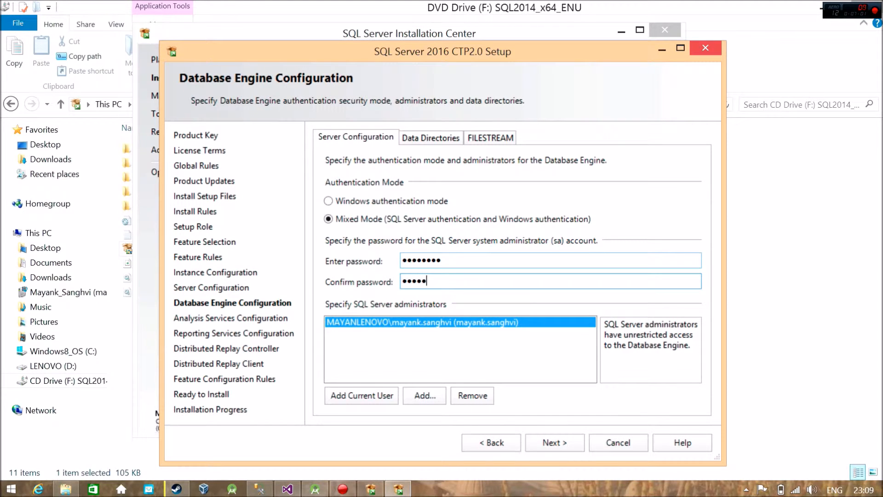
text(*)
click(414, 140)
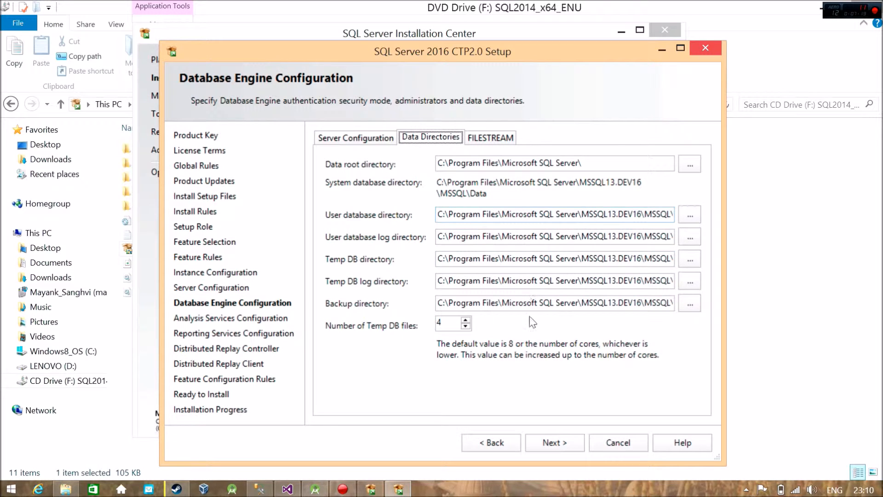
click(546, 445)
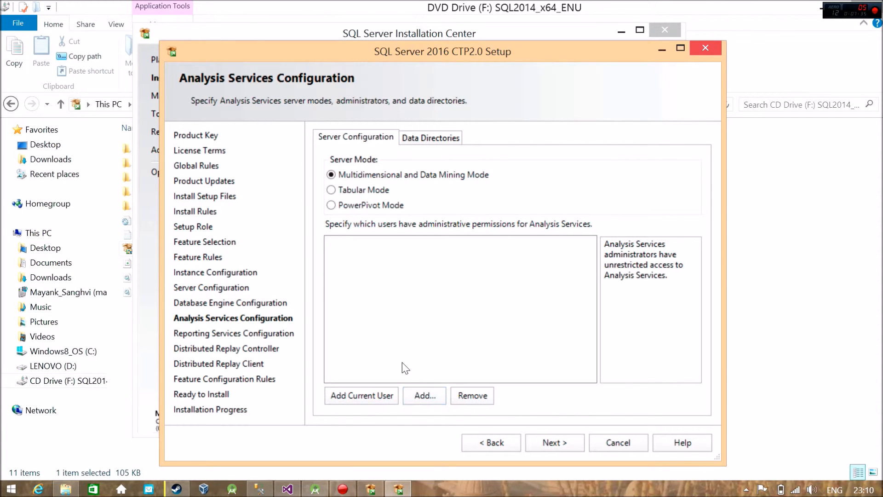
Step: Add the current user as Analysis Services administrator and accept the default Reporting Services configuration
click(350, 399)
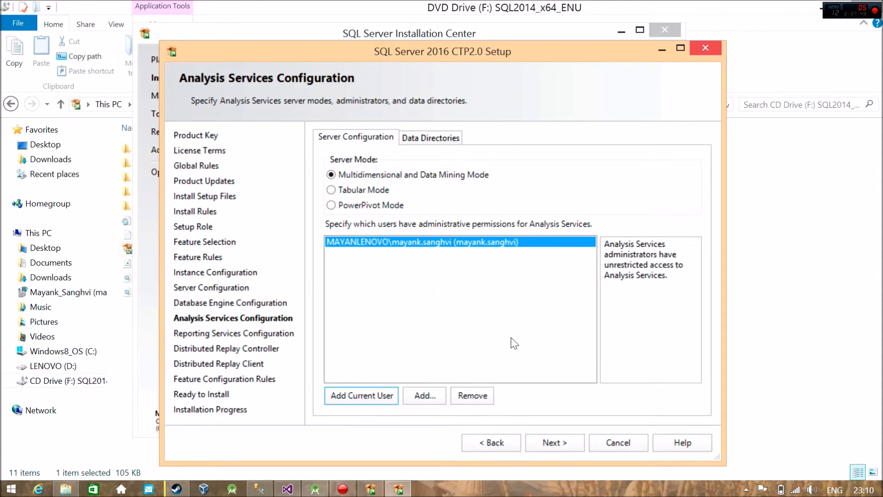
click(555, 444)
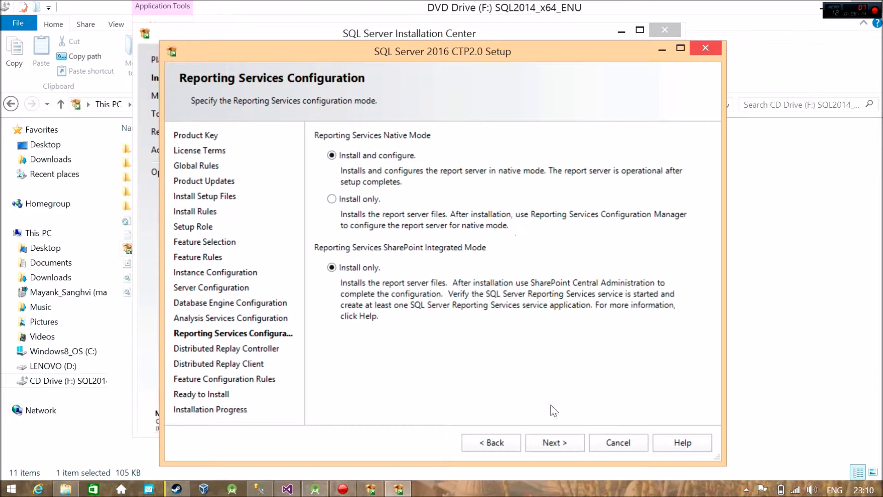
click(557, 443)
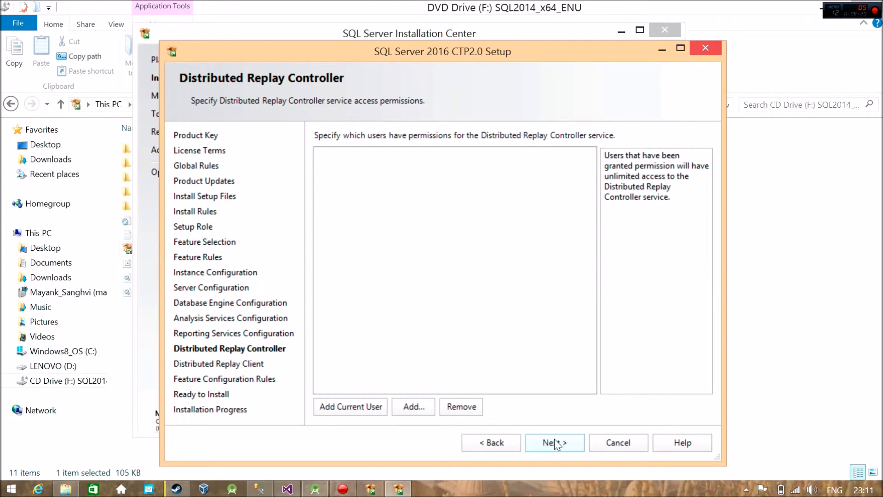
Step: Grant the current user Distributed Replay Controller permissions and enter the controller name for the Distributed Replay Client
click(346, 411)
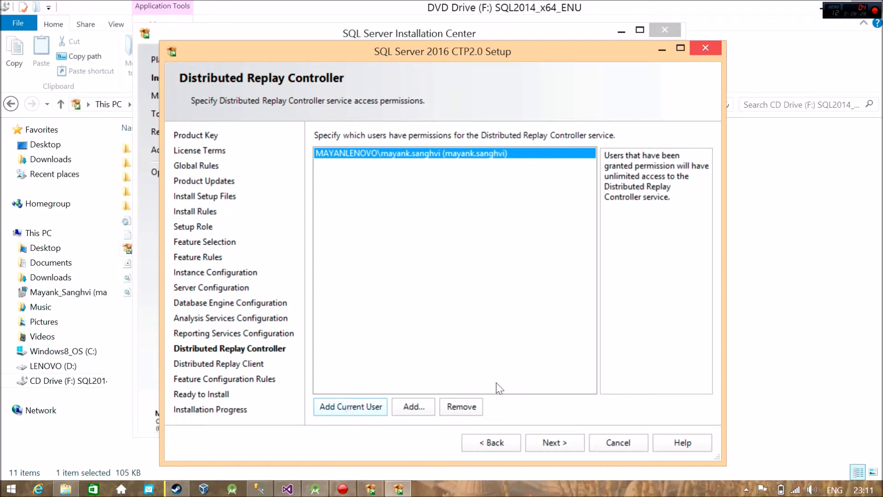
click(539, 440)
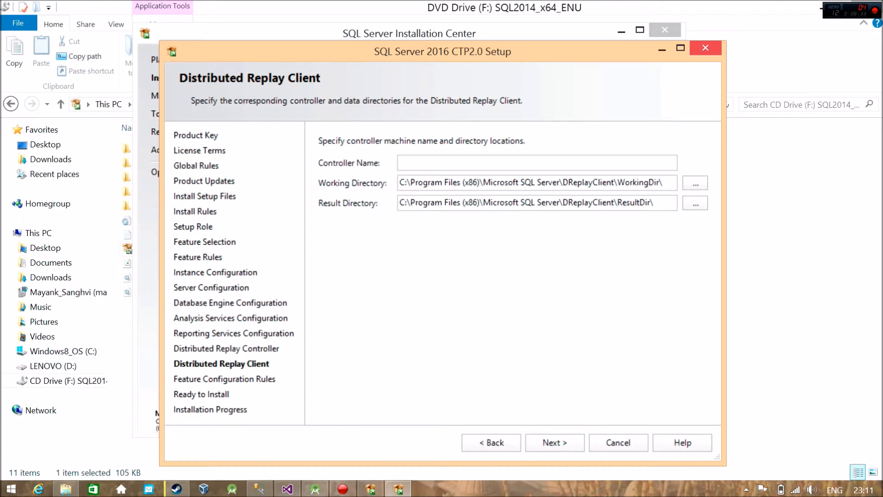
click(494, 164)
text(MayankDev16)
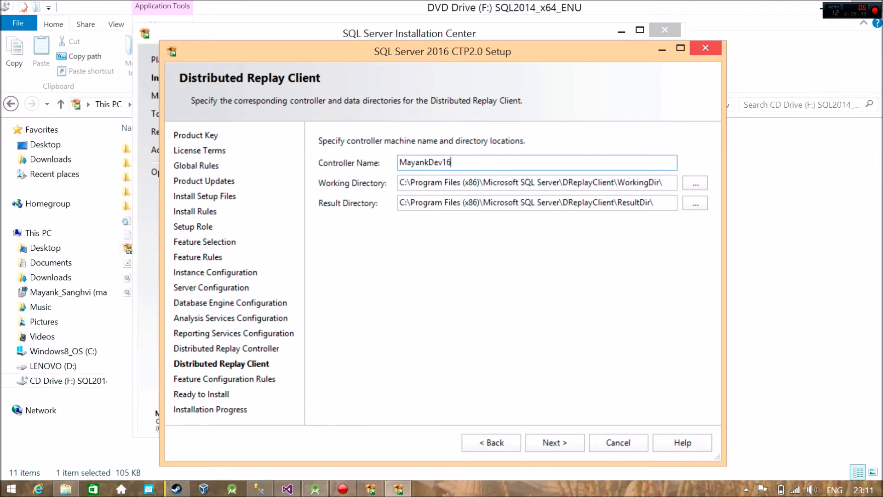
click(555, 444)
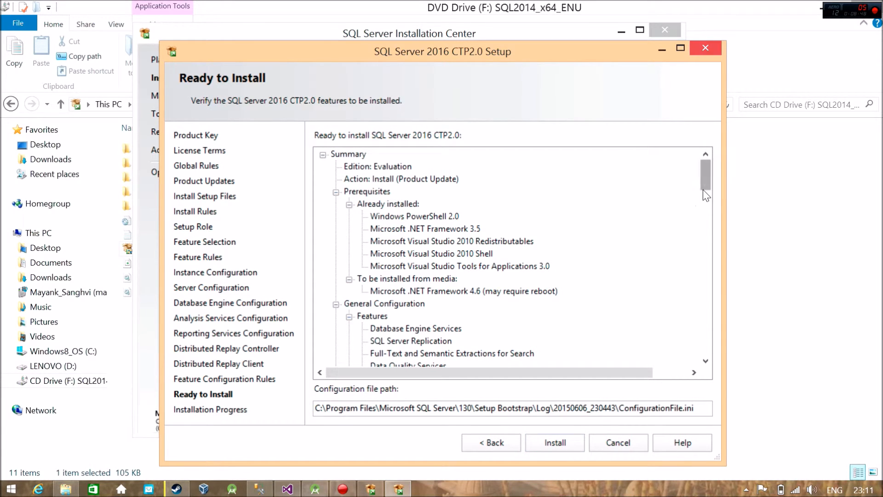
Step: Review the installation summary, install SQL Server 2016 CTP2.0 and close the setup wizard once it completes
drag(706, 183, 693, 150)
click(560, 444)
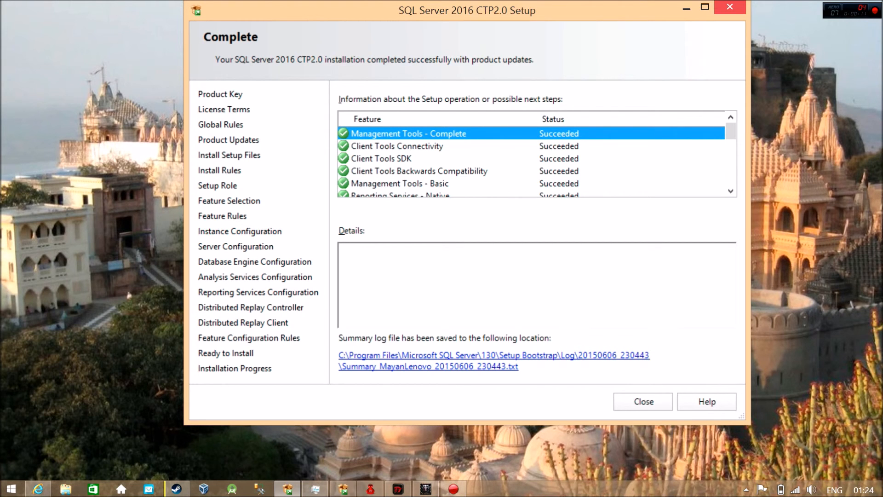
click(644, 401)
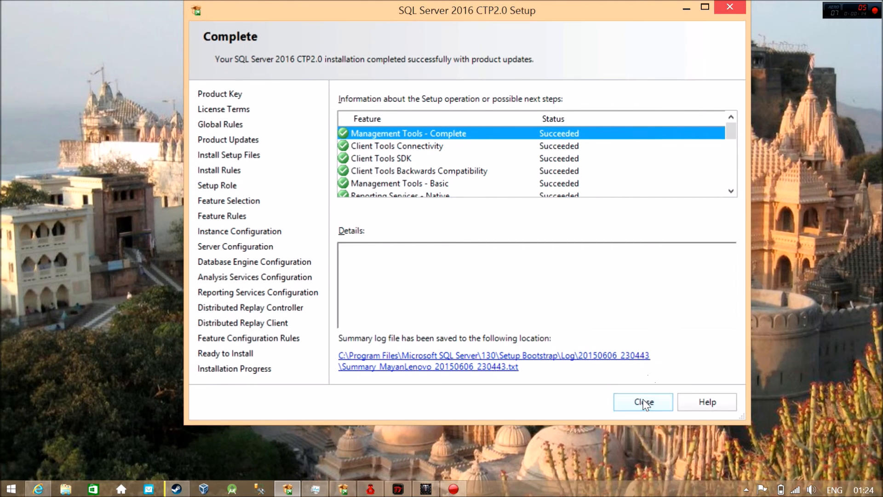